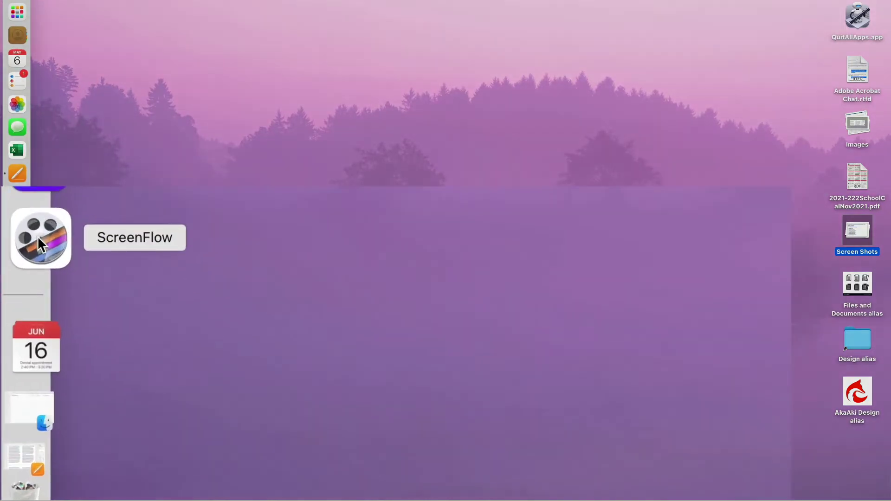
Step: Launch ScreenFlow from the Dock, view its Dock menu, then dismiss it
{"action": "left_click", "coordinate": [38, 235]}
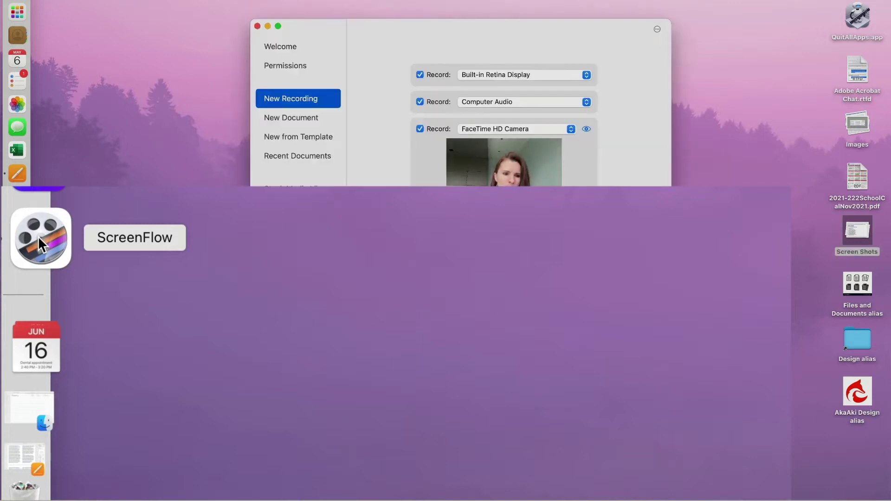
{"action": "right_click", "coordinate": [38, 236]}
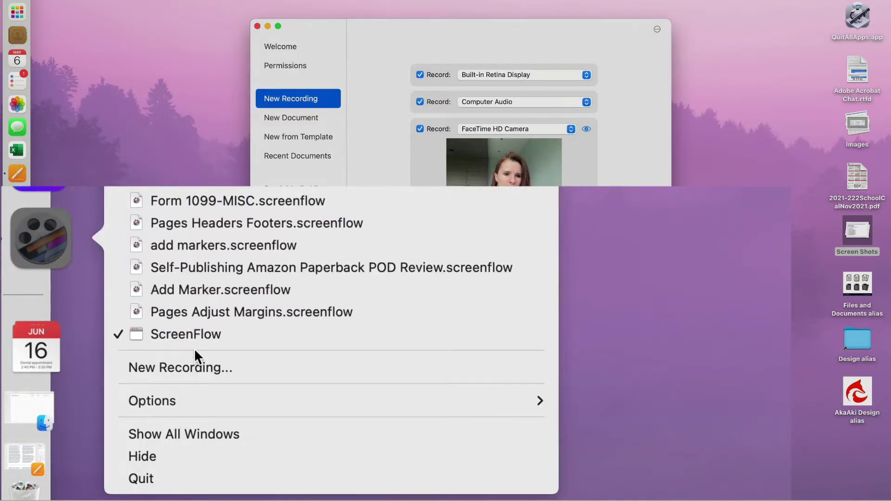
{"action": "mouse_move", "coordinate": [212, 402]}
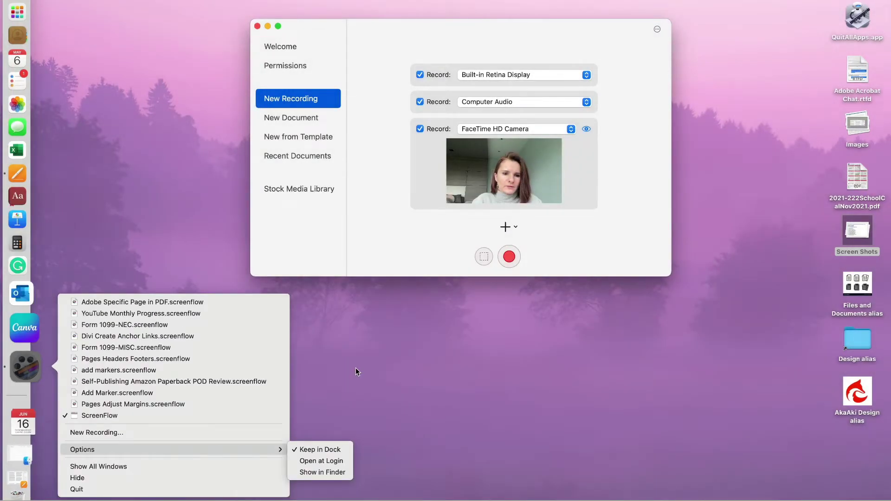
{"action": "left_click", "coordinate": [678, 262]}
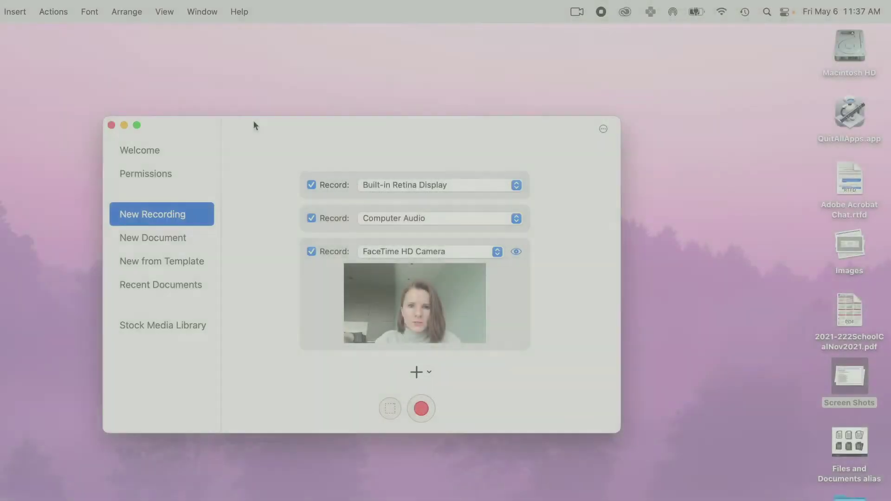
Step: Reposition the New Recording window lower and further left on screen
{"action": "mouse_move", "coordinate": [253, 120]}
{"action": "left_mouse_down"}
{"action": "mouse_move", "coordinate": [216, 136]}
{"action": "mouse_move", "coordinate": [232, 150]}
{"action": "mouse_move", "coordinate": [252, 150]}
{"action": "mouse_move", "coordinate": [243, 134]}
{"action": "left_mouse_up"}
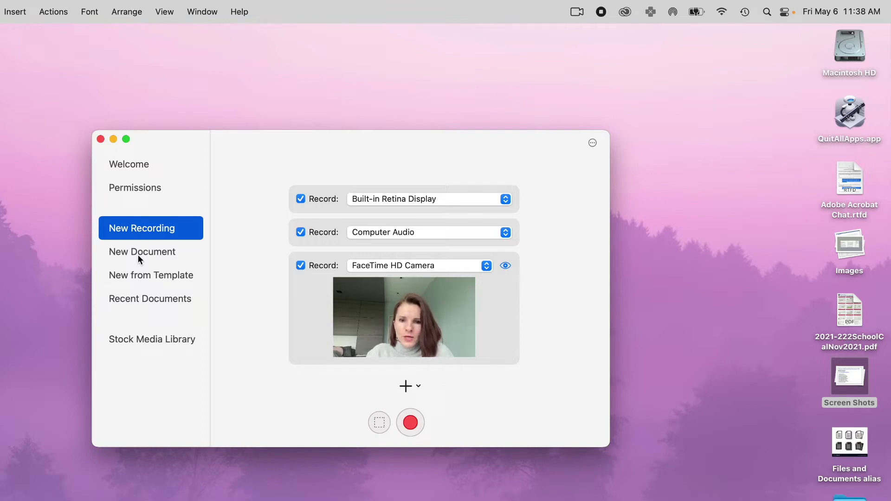
{"action": "left_click_drag", "start_coordinate": [265, 147], "coordinate": [236, 170]}
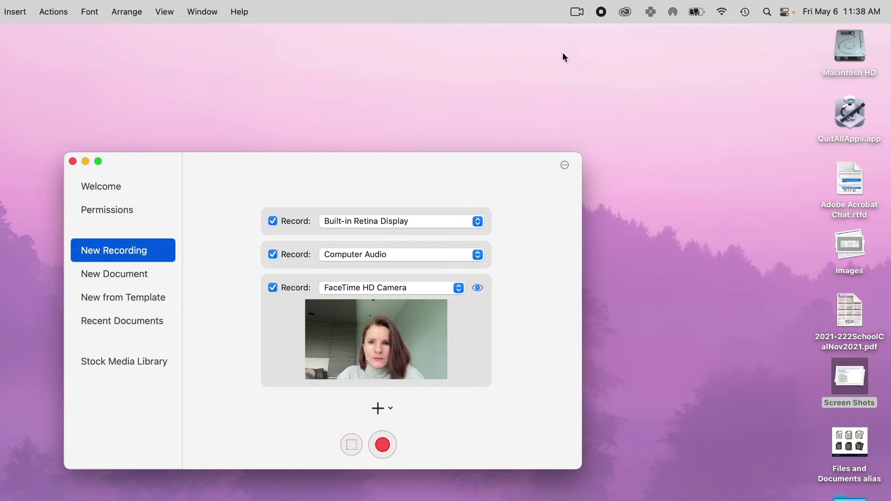
Step: Open Configure Recording from ScreenFlow's menu-bar menu
{"action": "left_click", "coordinate": [576, 12]}
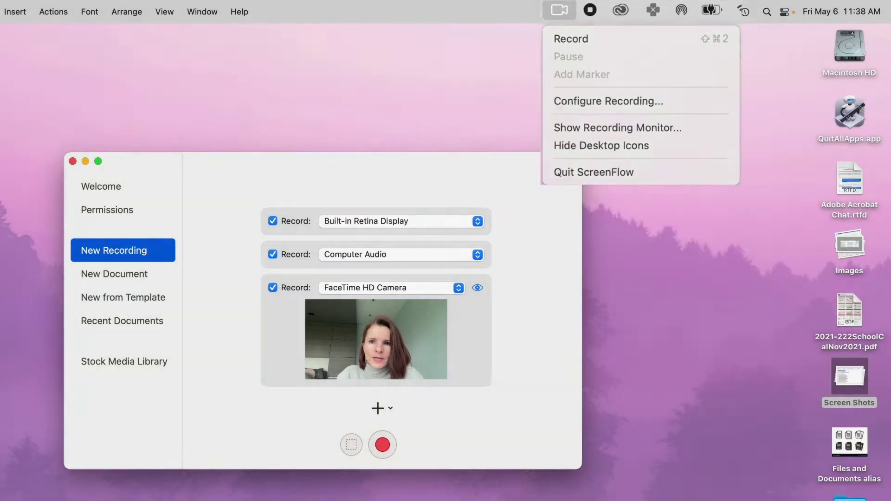
{"action": "left_click", "coordinate": [372, 182]}
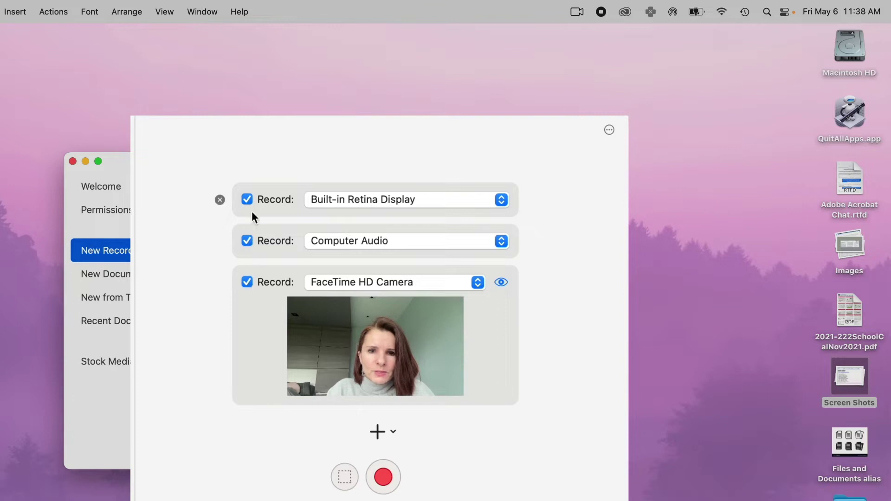
{"action": "mouse_move", "coordinate": [250, 181]}
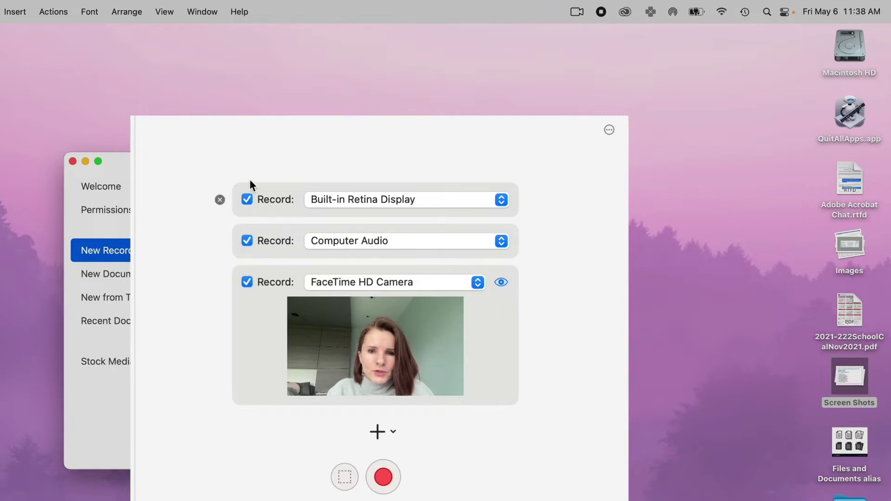
Step: Remove the Built-in Retina Display, Computer Audio and FaceTime HD Camera sources
{"action": "left_click", "coordinate": [219, 200]}
{"action": "left_click", "coordinate": [220, 222]}
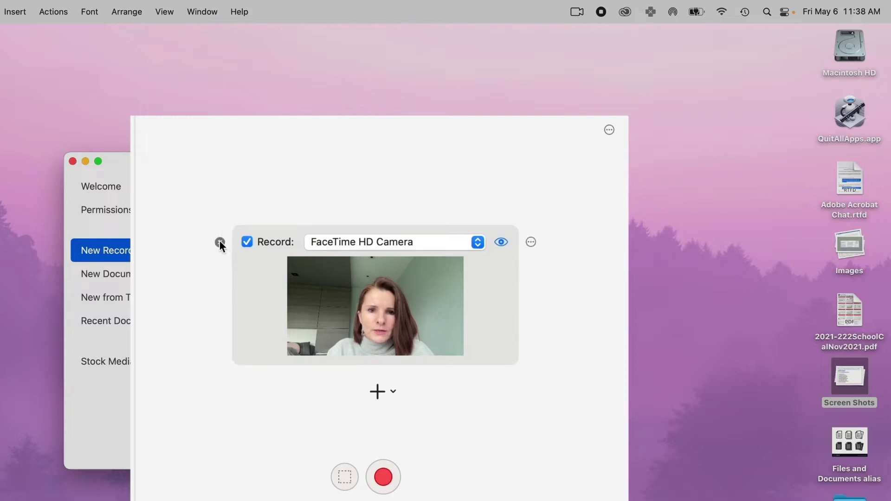
{"action": "left_click", "coordinate": [220, 242]}
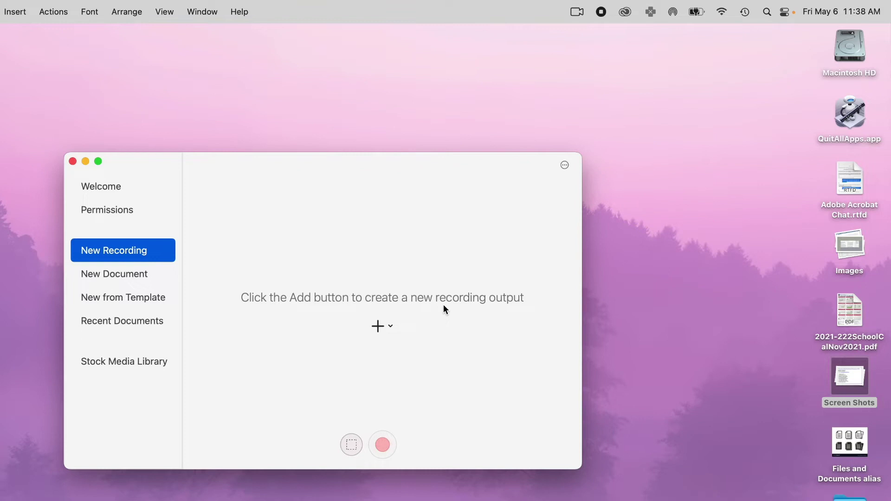
Step: Add Built-in Retina Display as the only screen capture source
{"action": "left_click", "coordinate": [391, 326]}
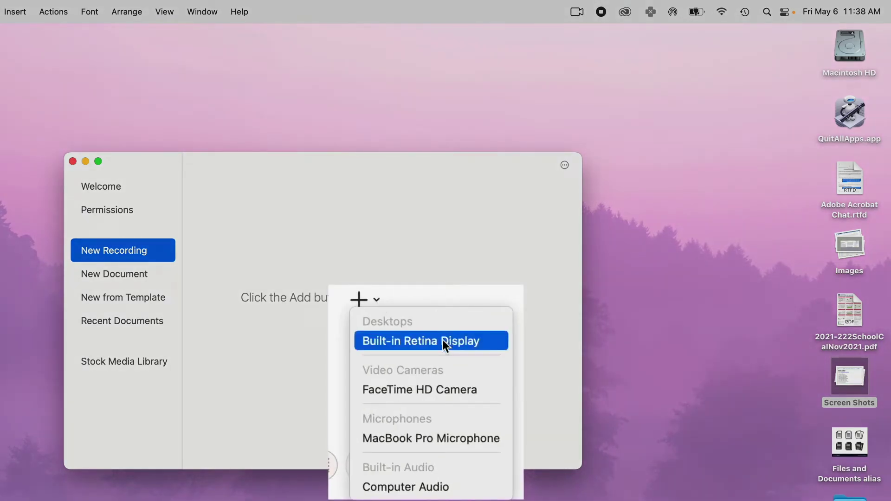
{"action": "left_click", "coordinate": [406, 344]}
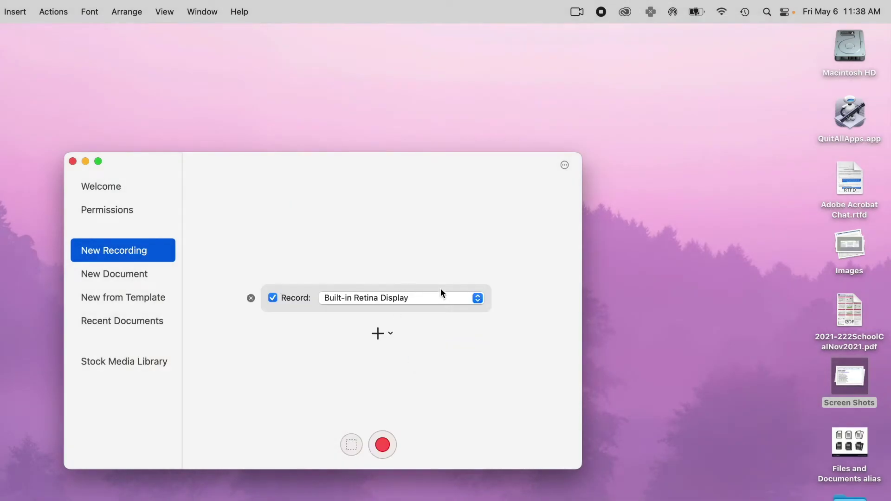
{"action": "left_click", "coordinate": [482, 300]}
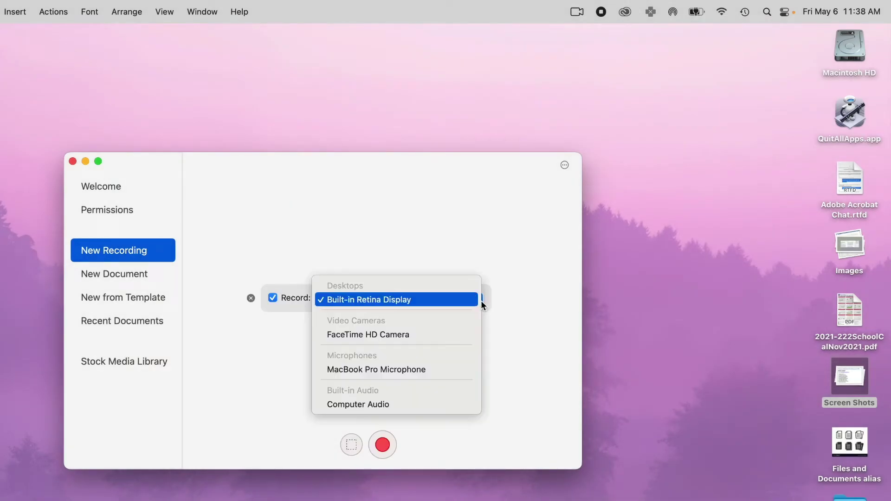
{"action": "left_click", "coordinate": [481, 300]}
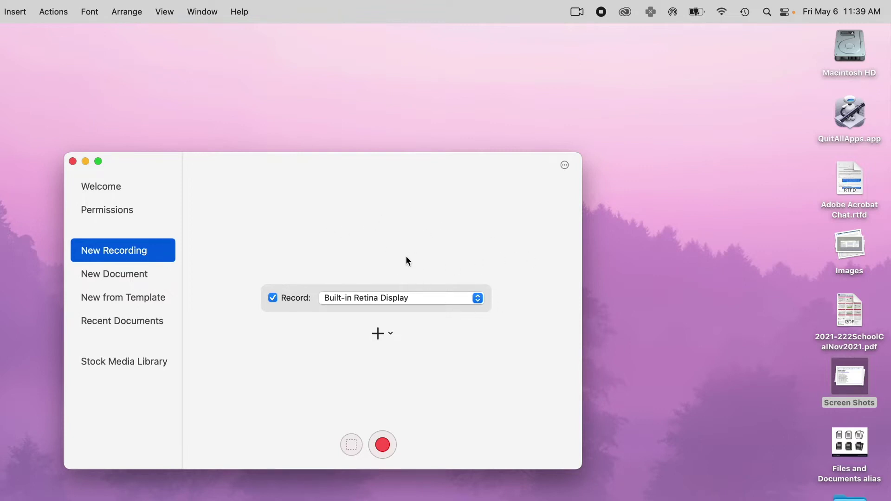
Step: Add Computer Audio as a second source and continue past the audio driver notice
{"action": "left_click", "coordinate": [391, 335]}
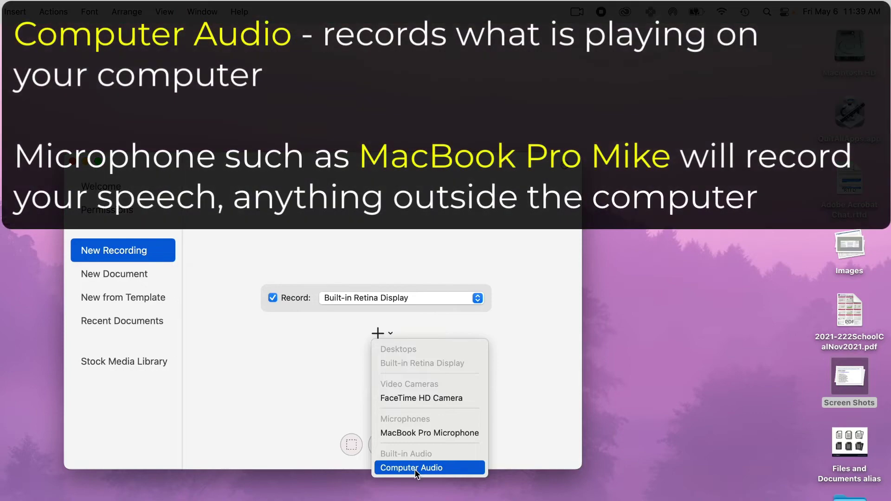
{"action": "left_click", "coordinate": [414, 468]}
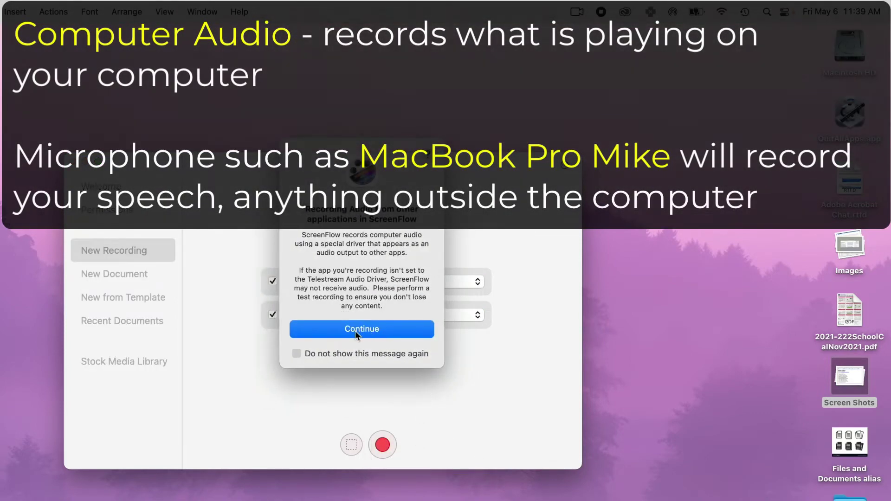
{"action": "left_click", "coordinate": [355, 331]}
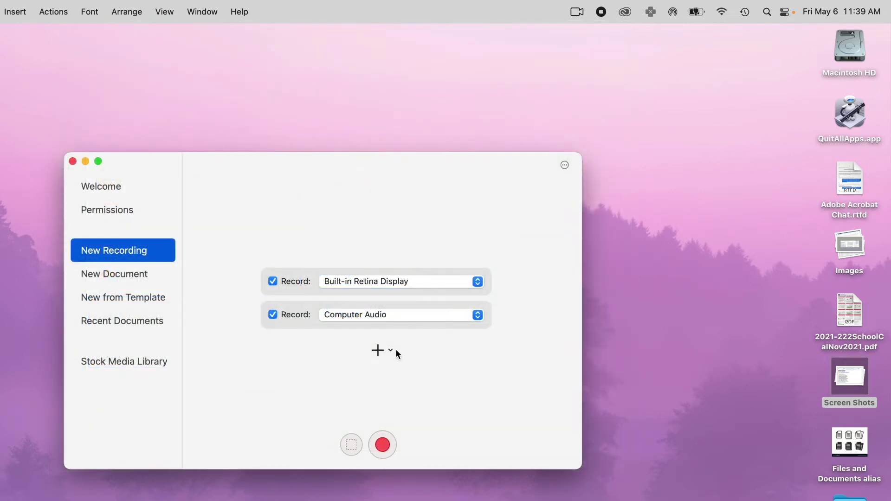
Step: Add a FaceTime HD Camera source and switch the audio source to MacBook Pro Microphone
{"action": "left_click", "coordinate": [391, 351]}
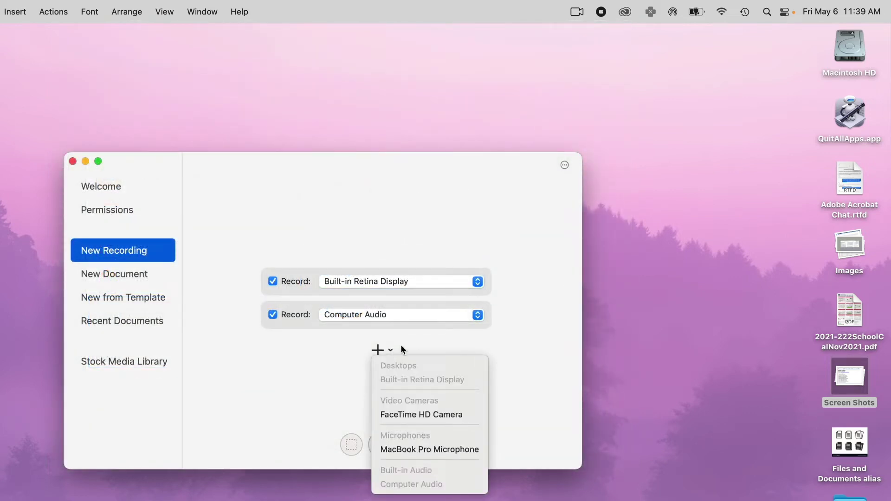
{"action": "left_click", "coordinate": [428, 414]}
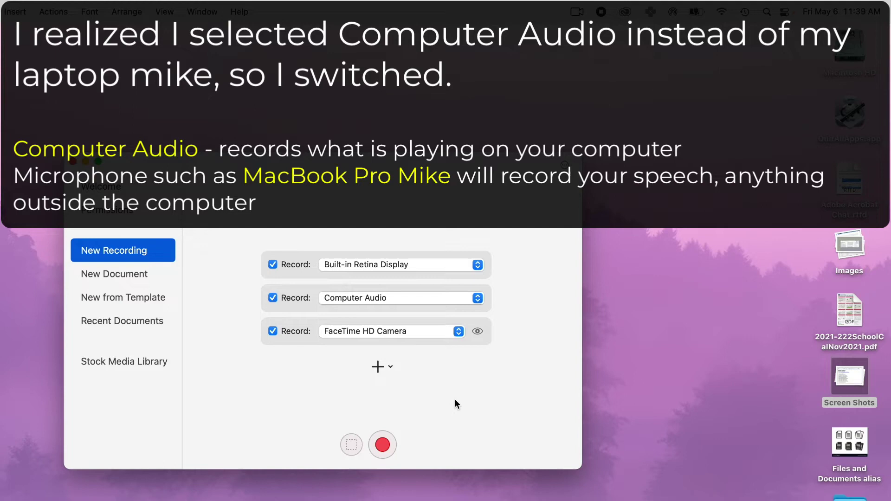
{"action": "left_click", "coordinate": [478, 297]}
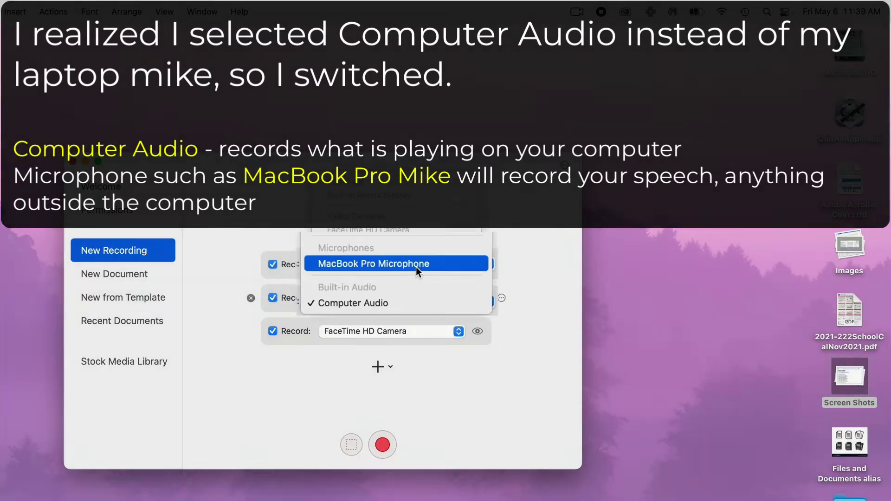
{"action": "left_click", "coordinate": [416, 264]}
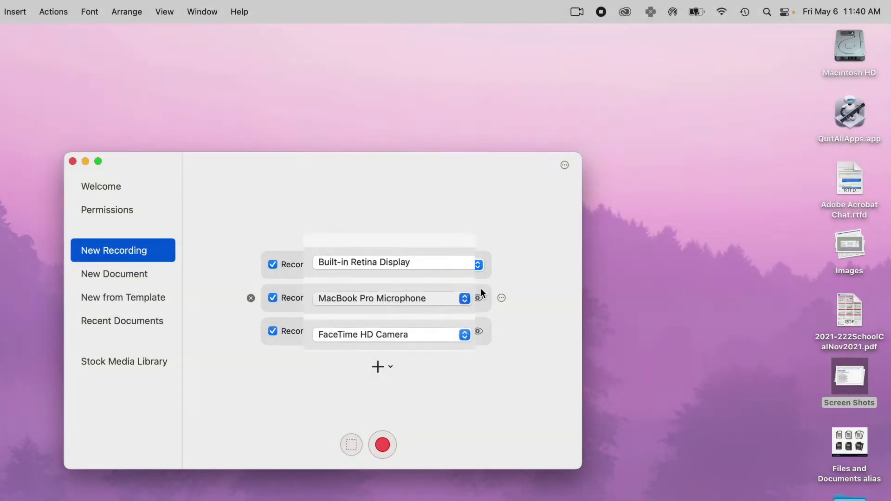
{"action": "left_click", "coordinate": [502, 297]}
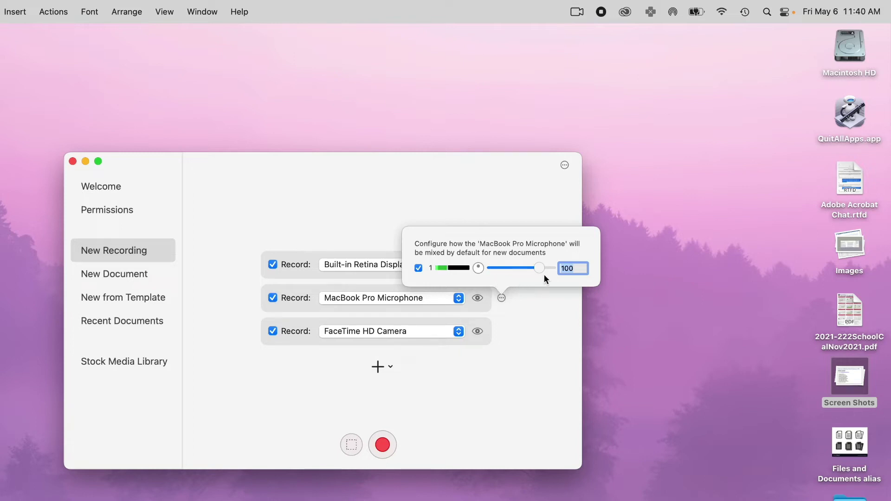
{"action": "left_click", "coordinate": [537, 297]}
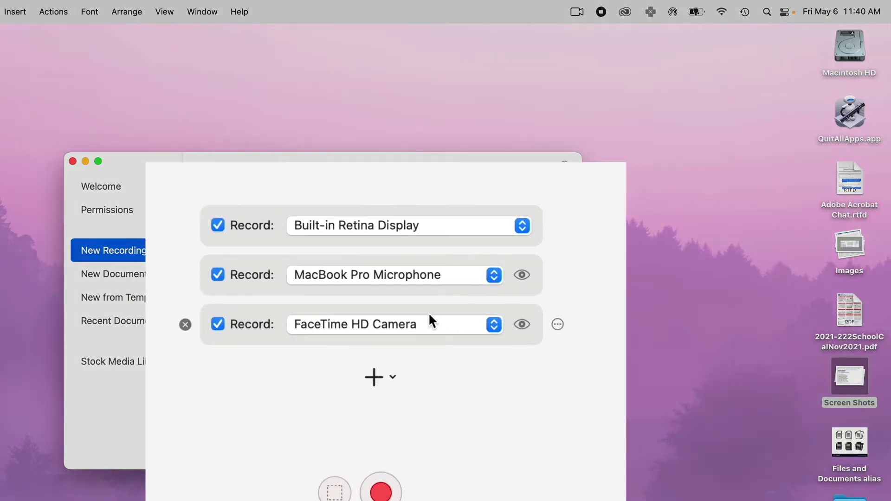
Step: Keep FaceTime HD Camera as the camera and show its live preview, briefly enlarging it
{"action": "left_click", "coordinate": [496, 324]}
{"action": "left_click", "coordinate": [488, 326]}
{"action": "left_click", "coordinate": [522, 325]}
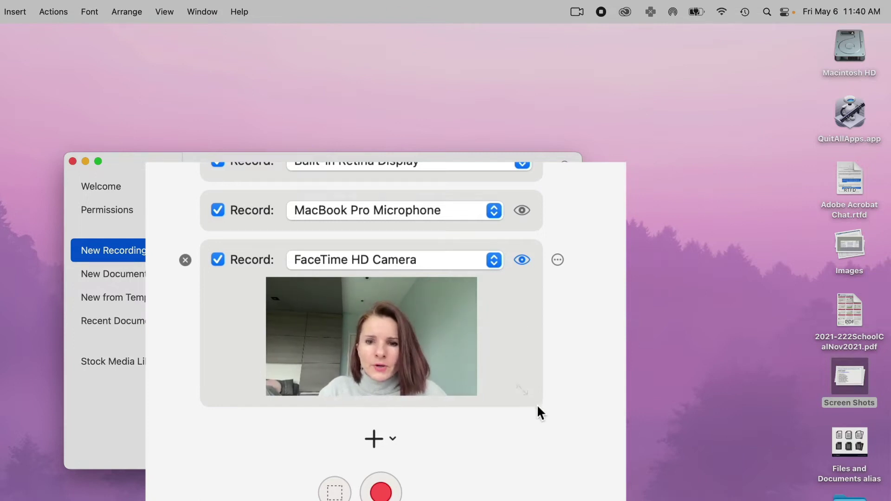
{"action": "left_click", "coordinate": [523, 389]}
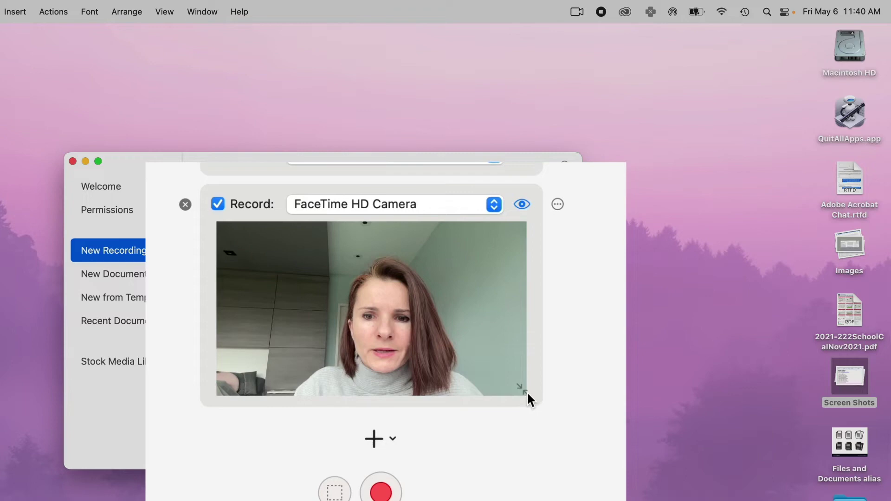
{"action": "left_click", "coordinate": [526, 391]}
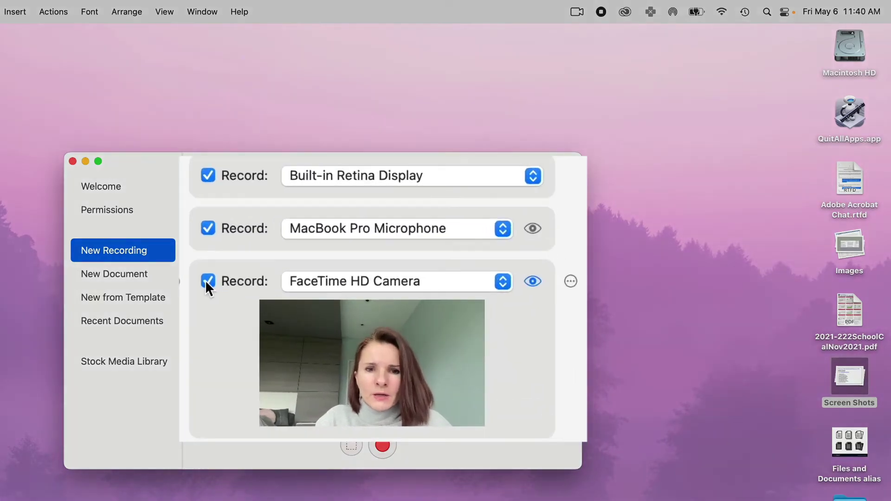
{"action": "left_click", "coordinate": [208, 281]}
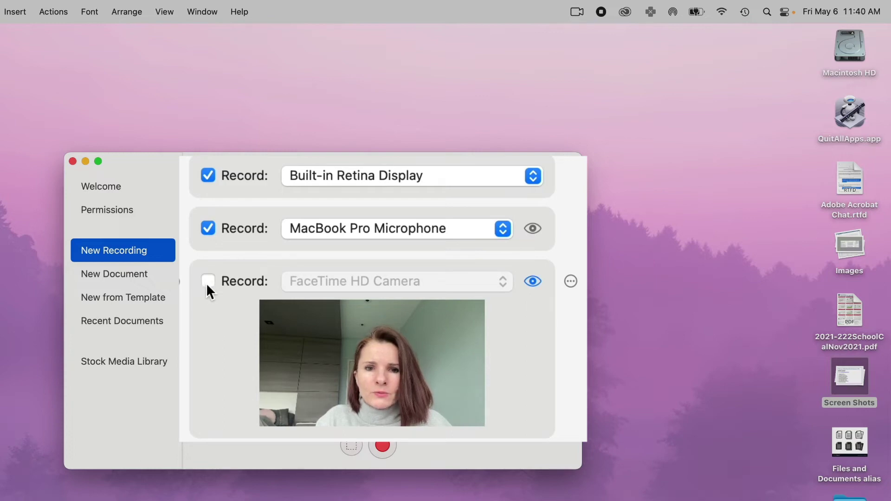
{"action": "left_click", "coordinate": [207, 281]}
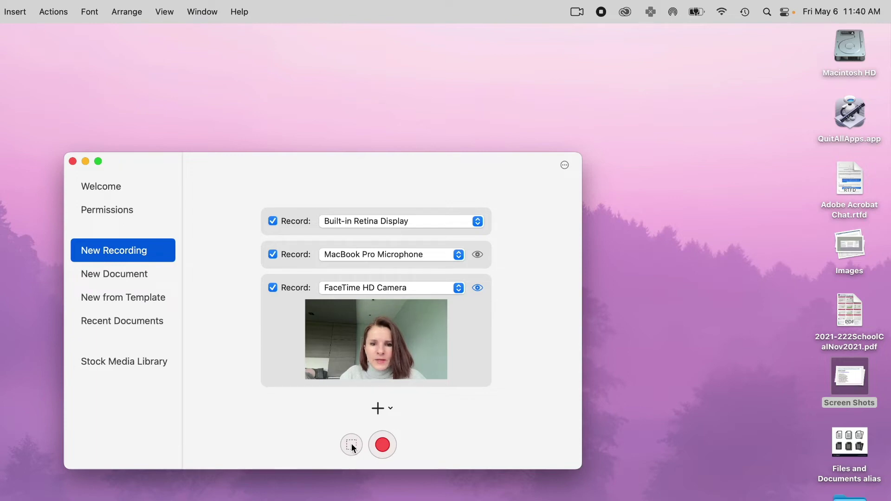
Step: Switch to custom-area capture and move the selection to the screen's top-left
{"action": "left_click", "coordinate": [351, 446]}
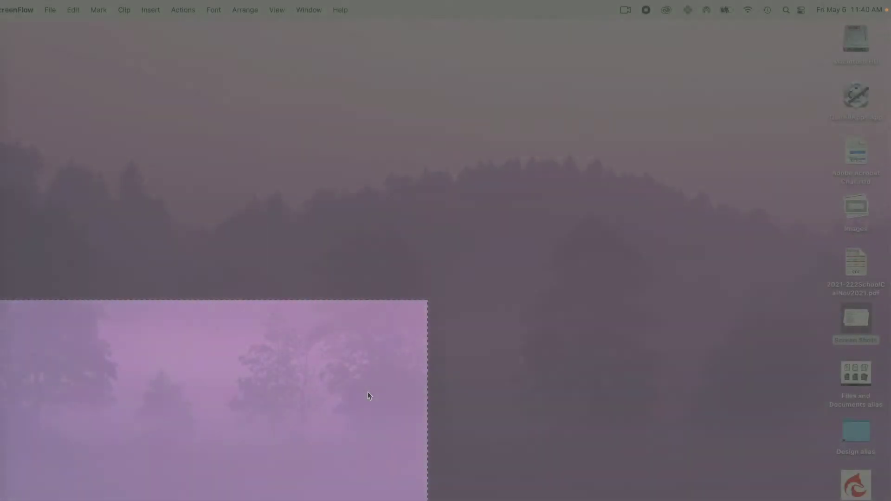
{"action": "left_click_drag", "start_coordinate": [368, 392], "coordinate": [400, 97]}
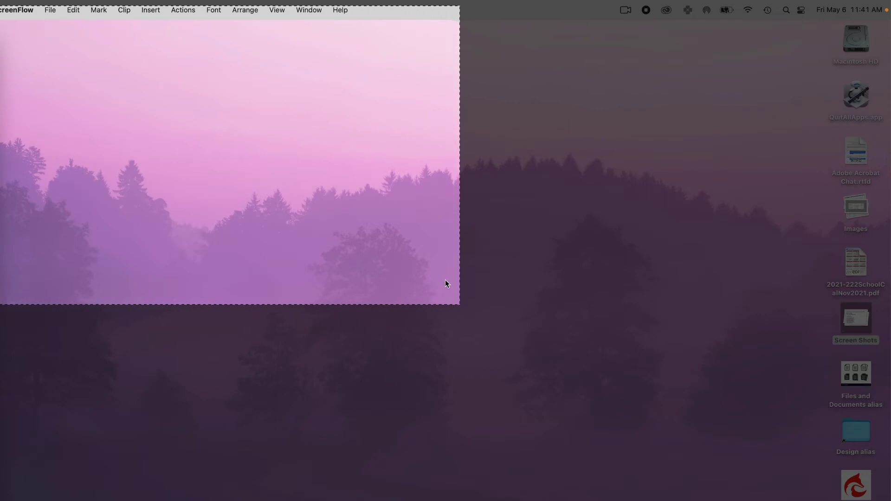
Step: Set the capture area to the 1920 x 1080 preset, then drag its corner larger
{"action": "left_click_drag", "start_coordinate": [445, 280], "coordinate": [443, 277]}
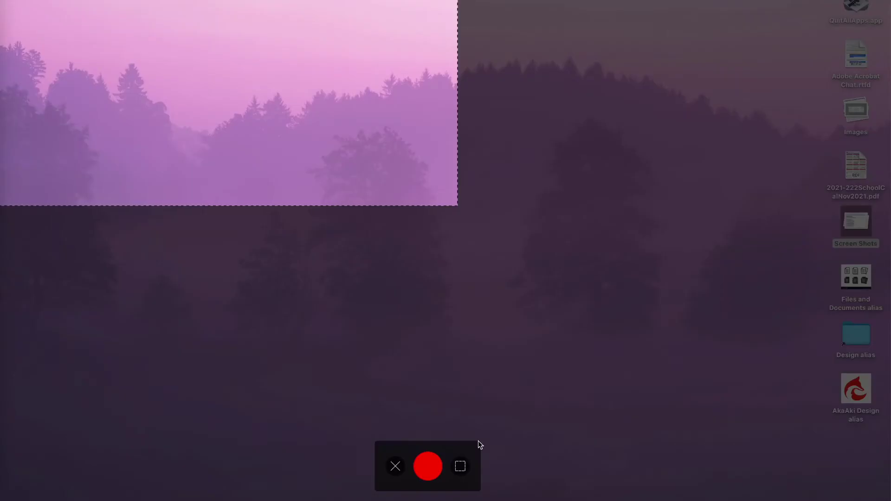
{"action": "left_click", "coordinate": [477, 446]}
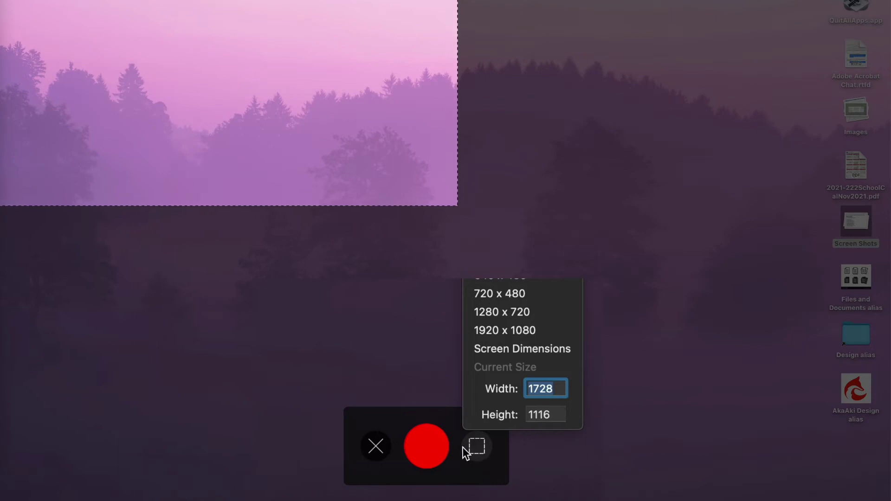
{"action": "left_click", "coordinate": [522, 329]}
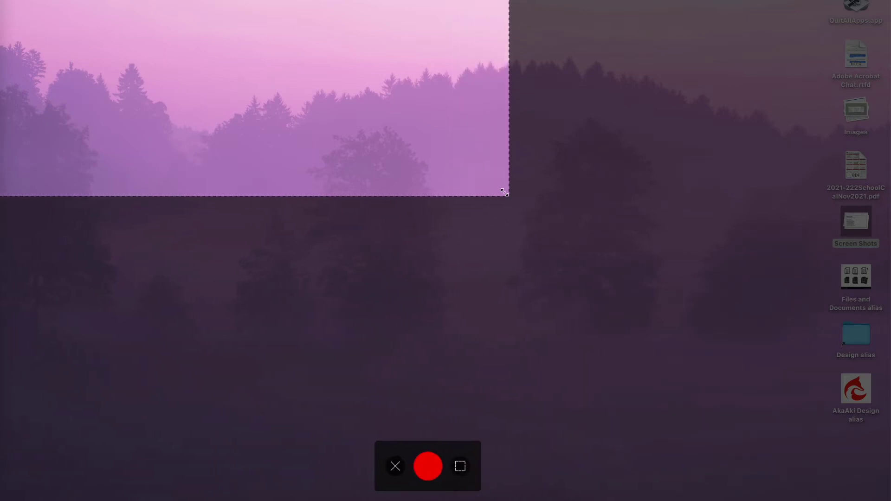
{"action": "left_click_drag", "start_coordinate": [506, 194], "coordinate": [889, 500]}
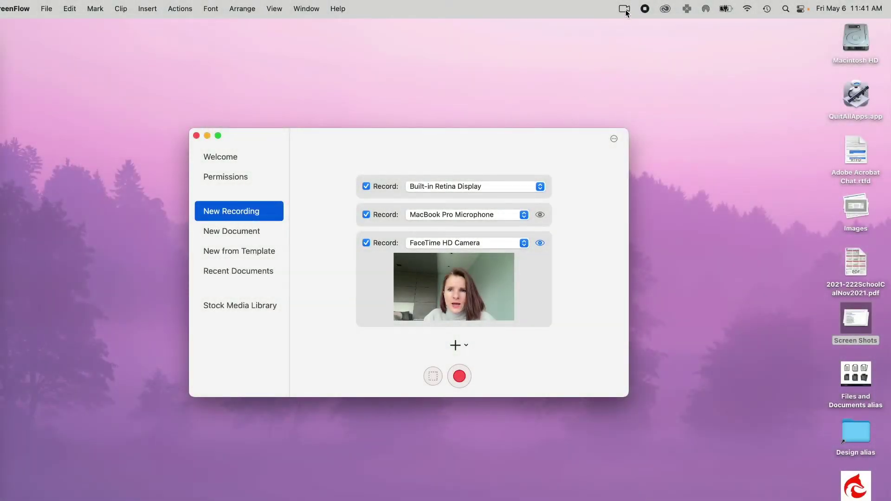
Step: Choose Hide Desktop Icons from ScreenFlow's menu-bar menu, then reopen that menu
{"action": "left_click", "coordinate": [625, 9]}
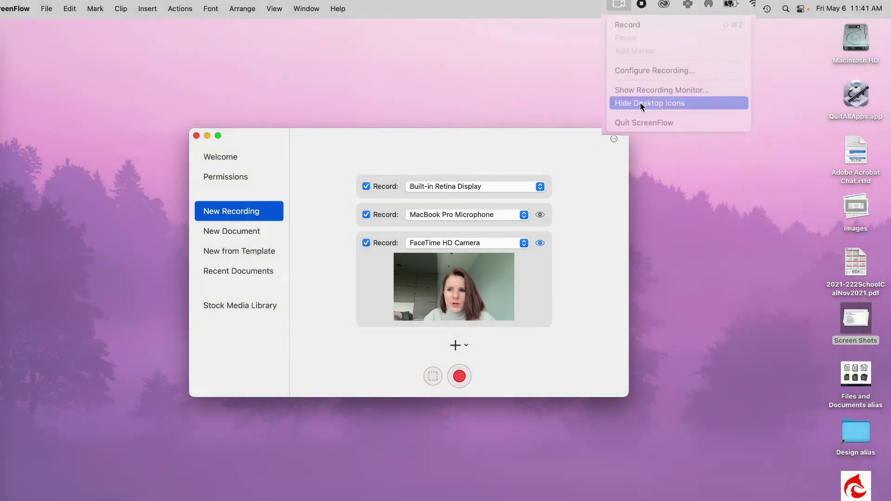
{"action": "left_click", "coordinate": [640, 102]}
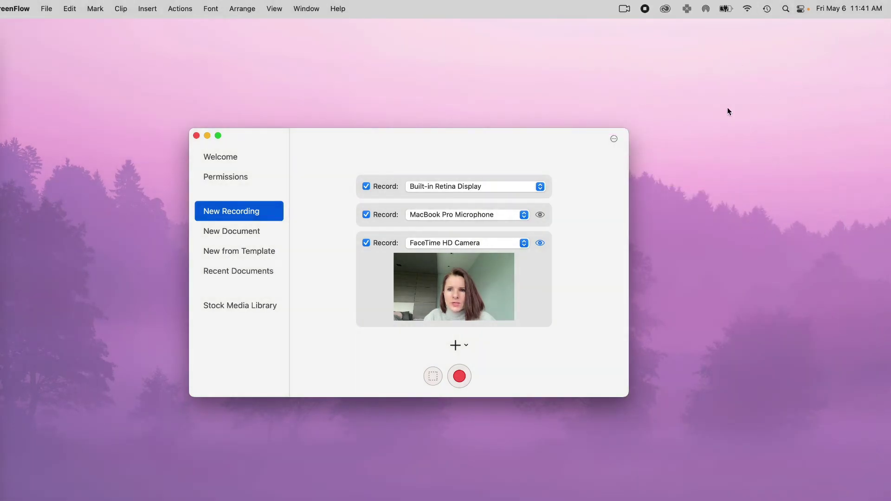
{"action": "left_click", "coordinate": [625, 9]}
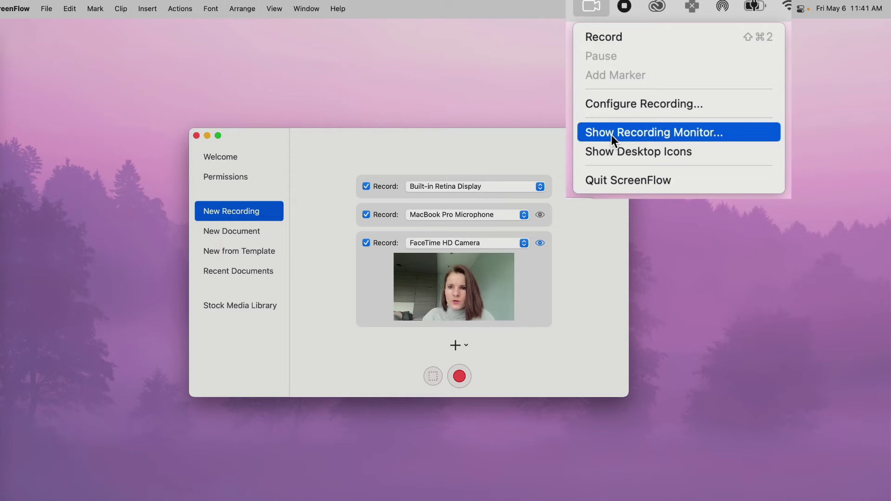
{"action": "left_click", "coordinate": [611, 133]}
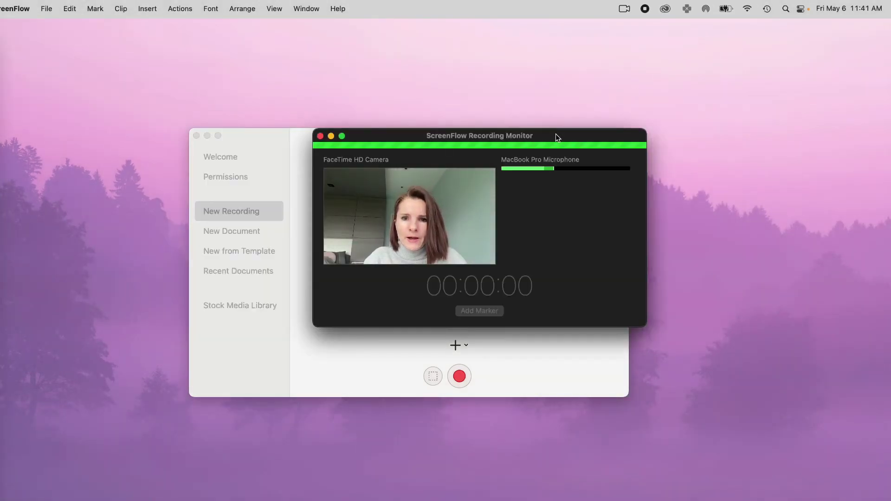
{"action": "left_click_drag", "start_coordinate": [556, 133], "coordinate": [764, 46]}
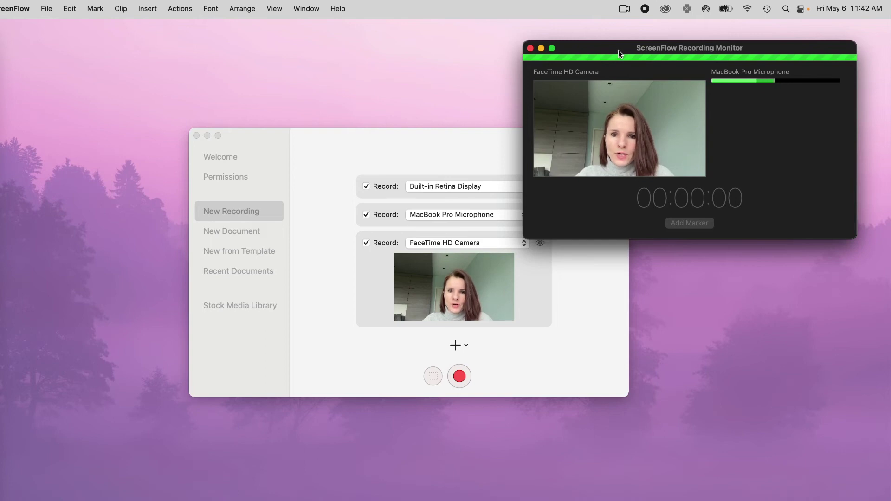
{"action": "left_click_drag", "start_coordinate": [618, 50], "coordinate": [86, 29]}
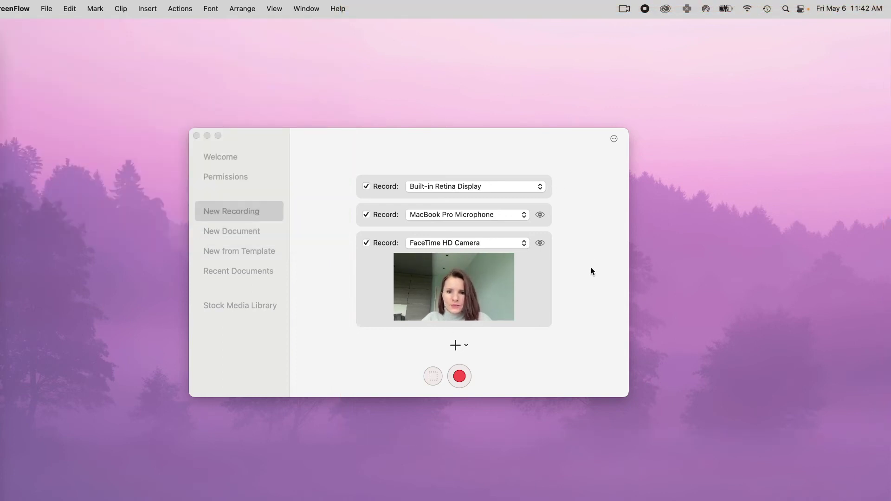
Step: Start a screen, camera and microphone recording from the menu-bar icon after the 3-second countdown
{"action": "left_click", "coordinate": [624, 8]}
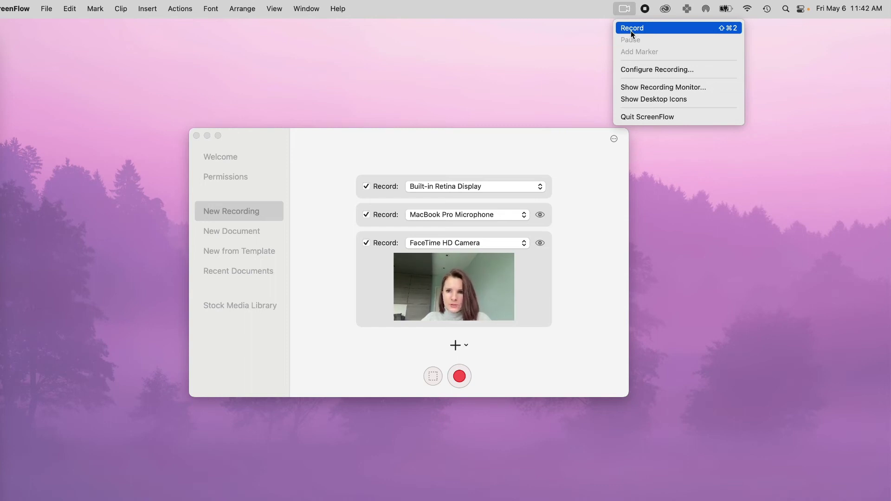
{"action": "left_click", "coordinate": [631, 30]}
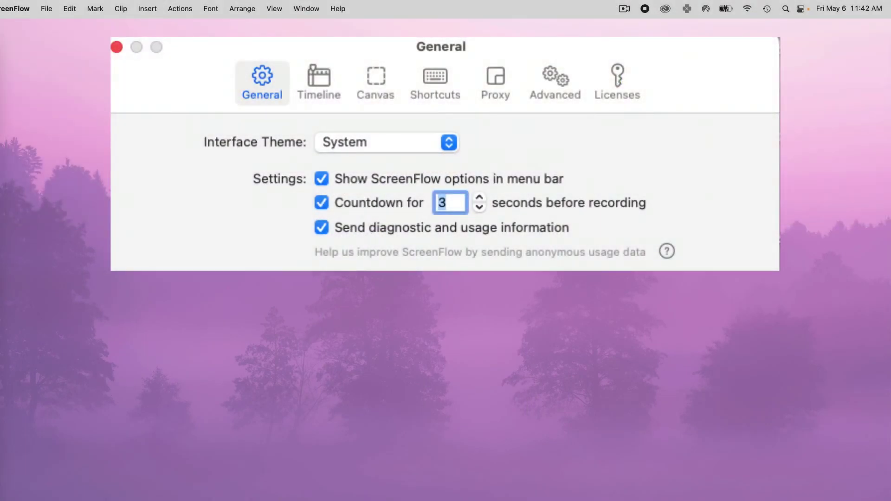
{"action": "left_click", "coordinate": [625, 13]}
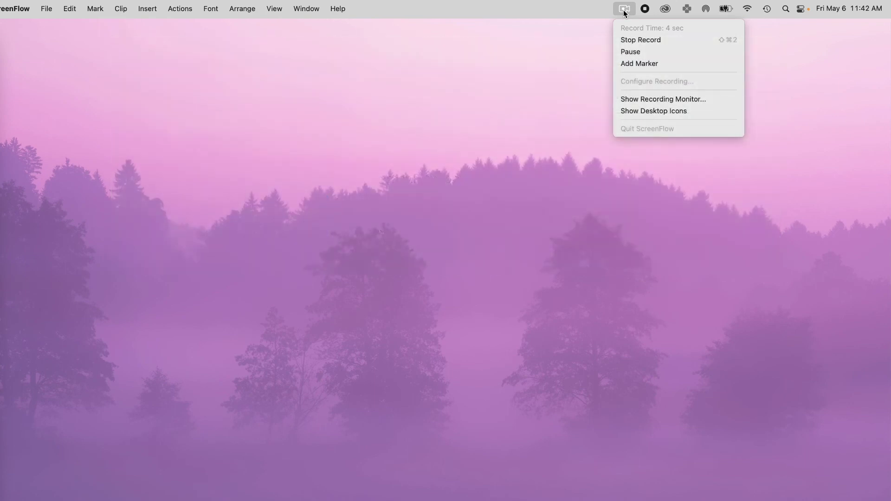
Step: Add a marker to the ongoing recording from the menu-bar menu
{"action": "left_click", "coordinate": [624, 12]}
{"action": "left_click", "coordinate": [625, 11]}
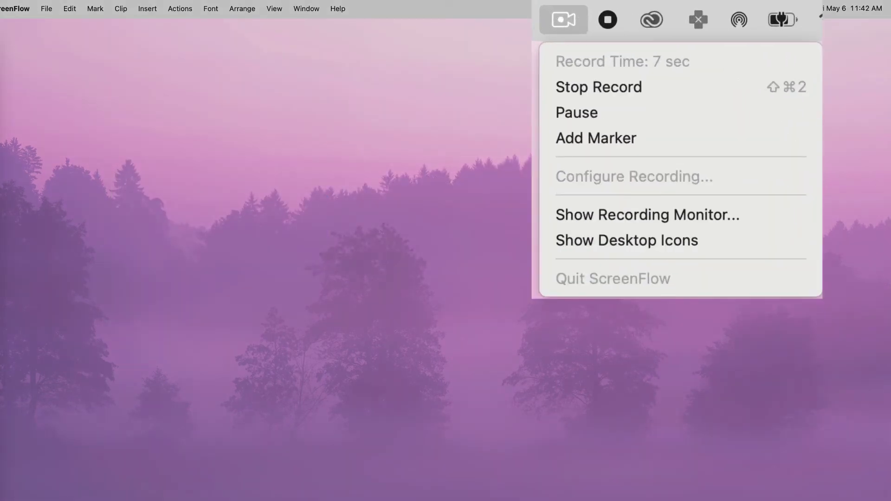
{"action": "left_click", "coordinate": [567, 138]}
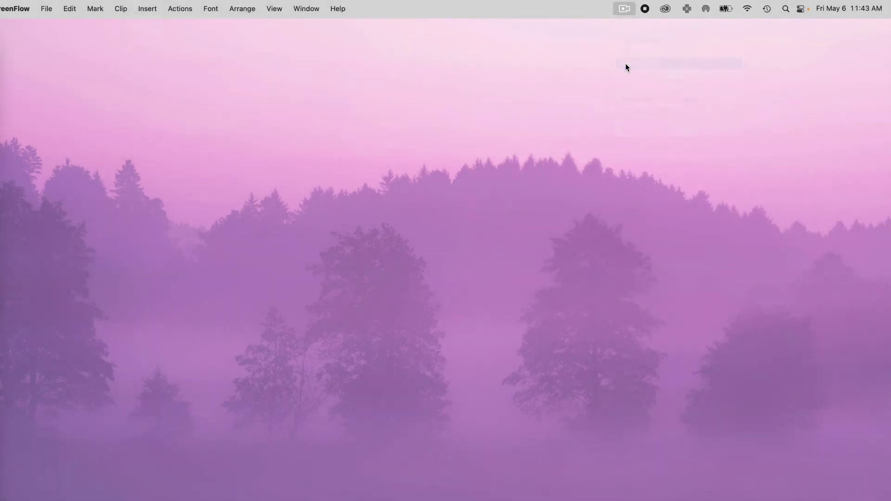
Step: Pause the recording, then stop it to open the 21-second clips in an Untitled document
{"action": "left_click", "coordinate": [624, 9]}
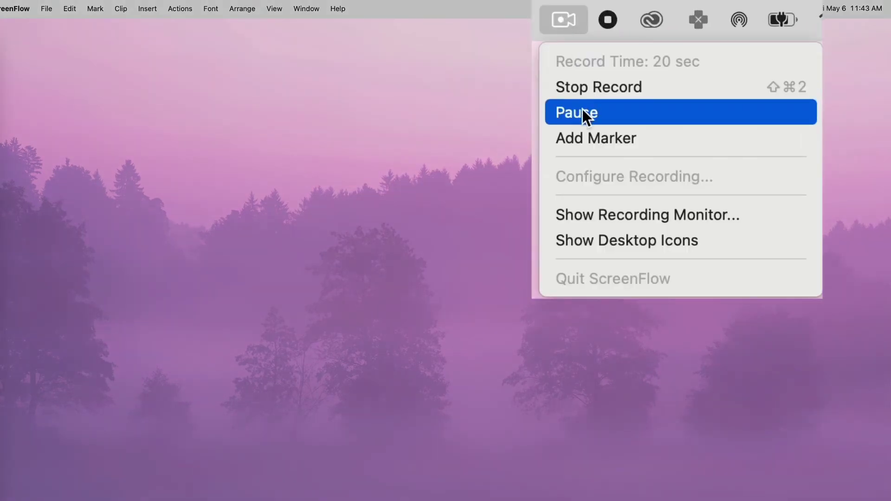
{"action": "left_click", "coordinate": [582, 113]}
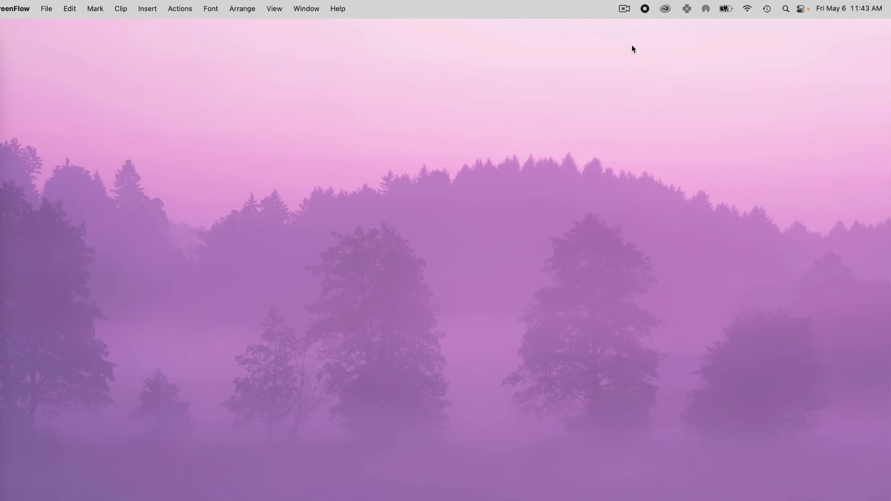
{"action": "left_click", "coordinate": [624, 8]}
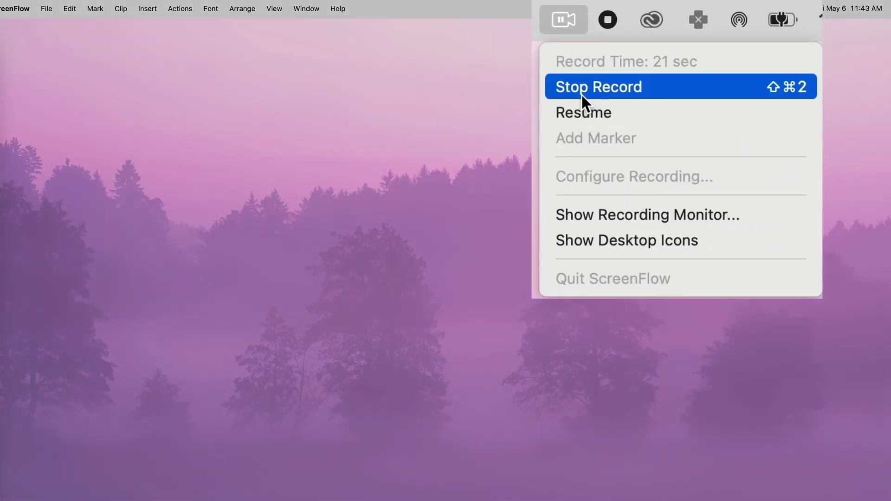
{"action": "left_click", "coordinate": [581, 96]}
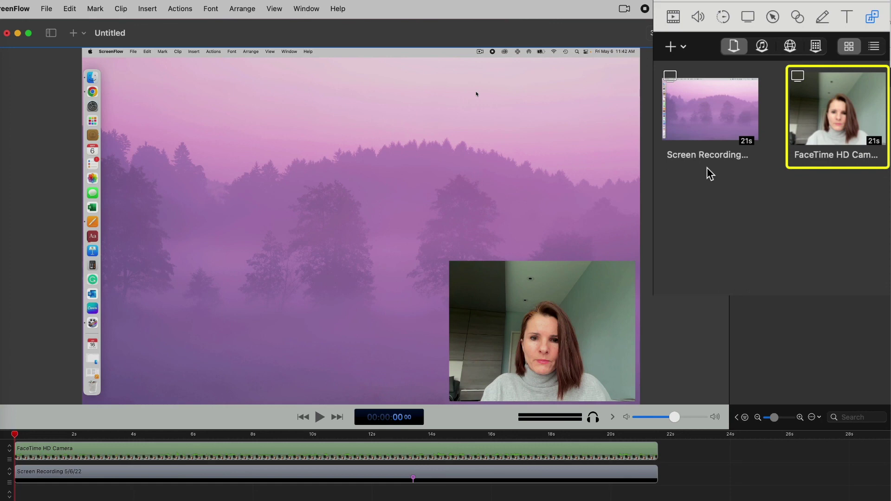
{"action": "left_click", "coordinate": [723, 104]}
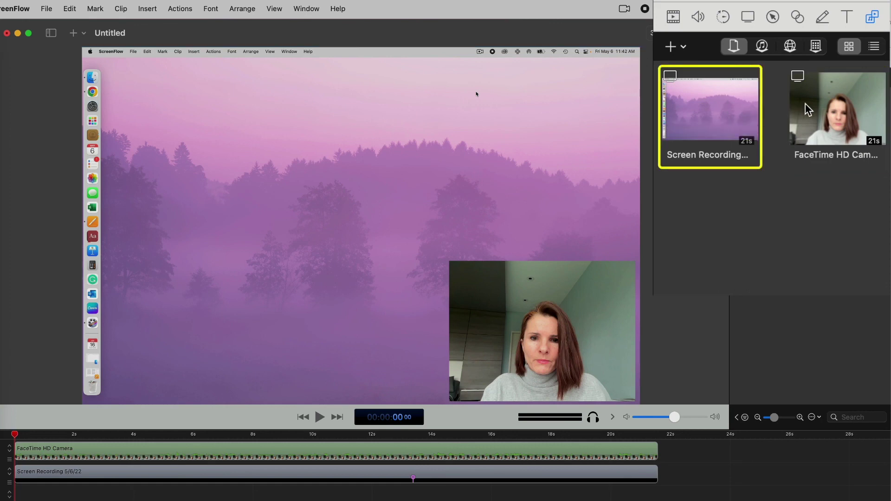
{"action": "left_click", "coordinate": [829, 105]}
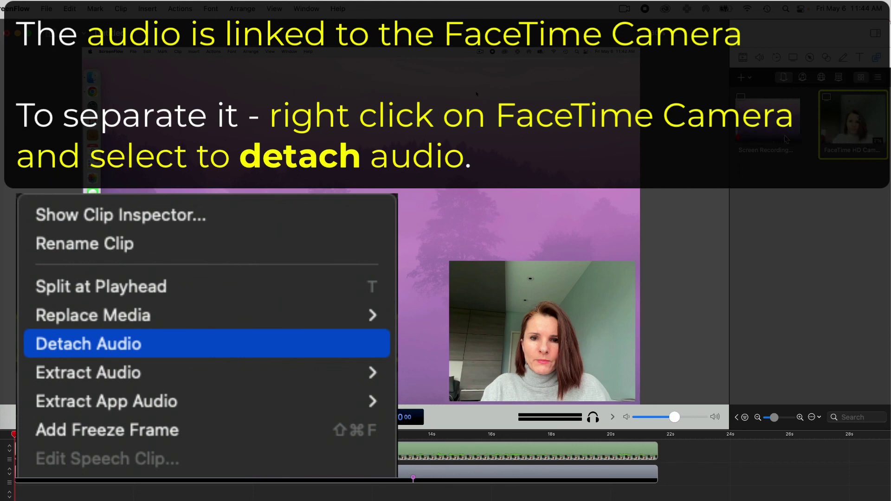
{"action": "left_click", "coordinate": [778, 192]}
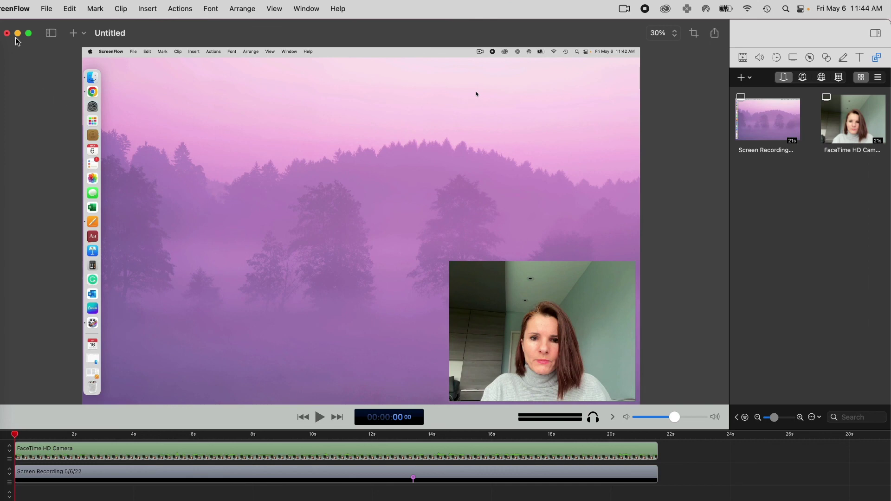
Step: Save the document to the Desktop as 'Screenflow Tutorial' via Save As
{"action": "left_click", "coordinate": [47, 9]}
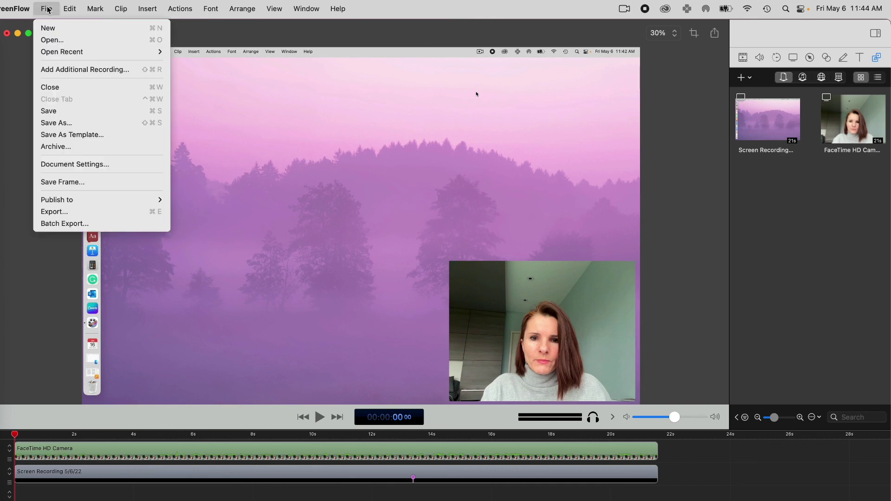
{"action": "left_click", "coordinate": [58, 123]}
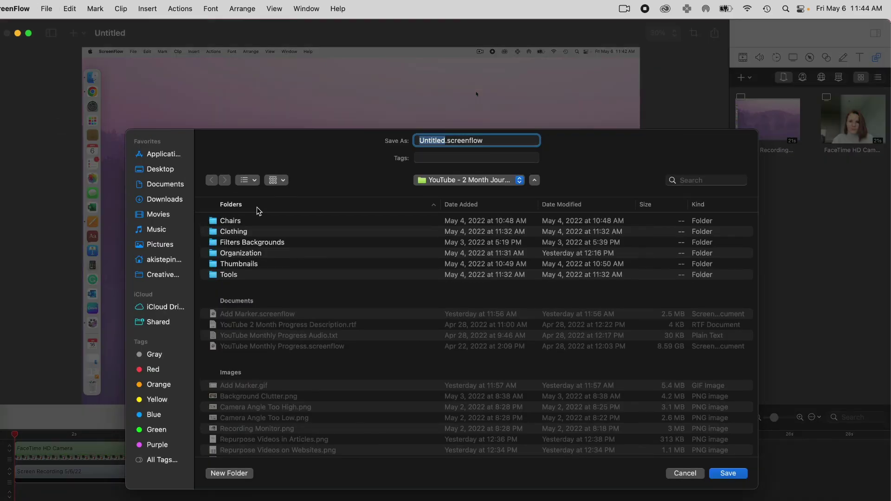
{"action": "left_click", "coordinate": [166, 170]}
{"action": "type", "text": "Screenflow Tu"}
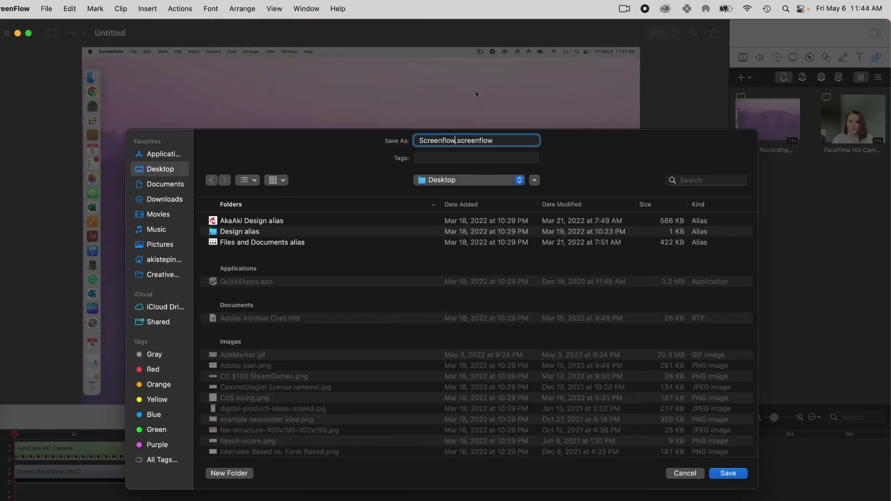
{"action": "type", "text": "torial"}
{"action": "key", "text": "Return"}
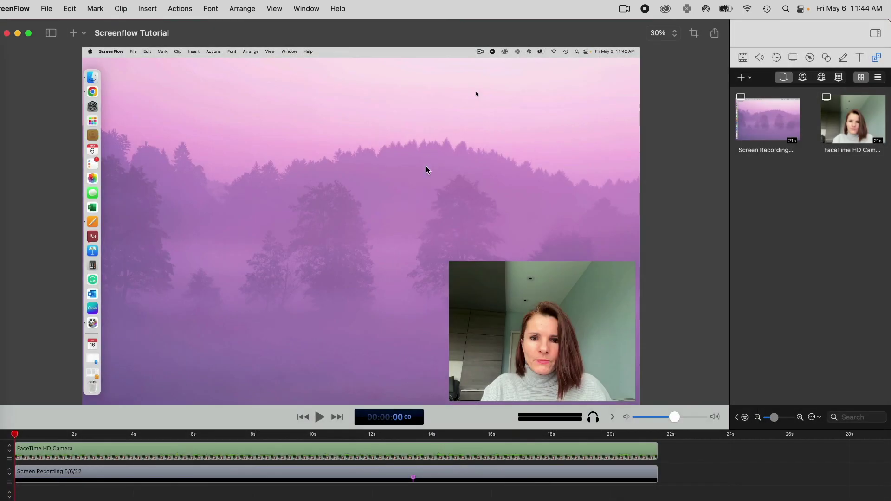